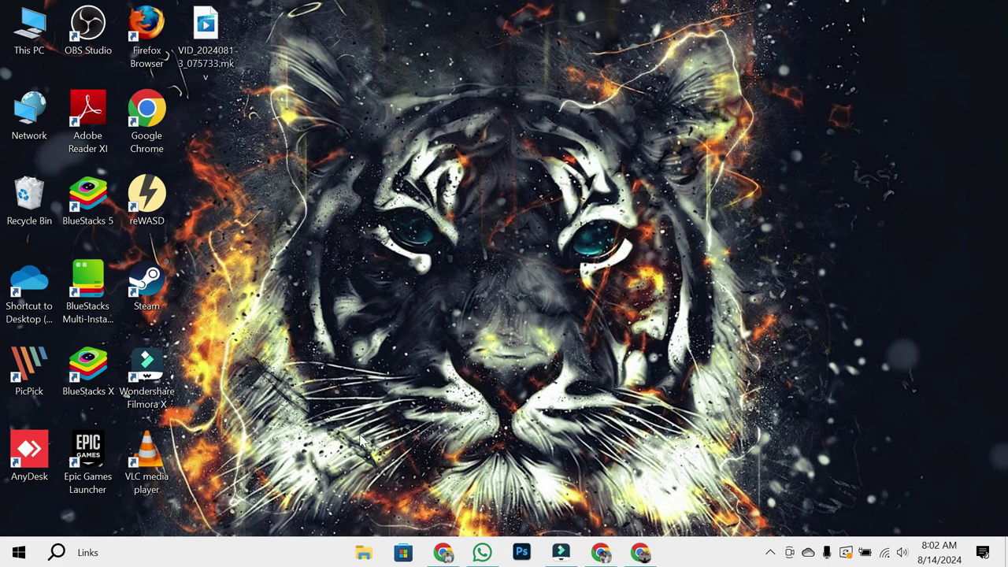
# Open youtube.com in Chrome and reach YouTube Studio's content list via the account menu
pyautogui.click(642, 555)
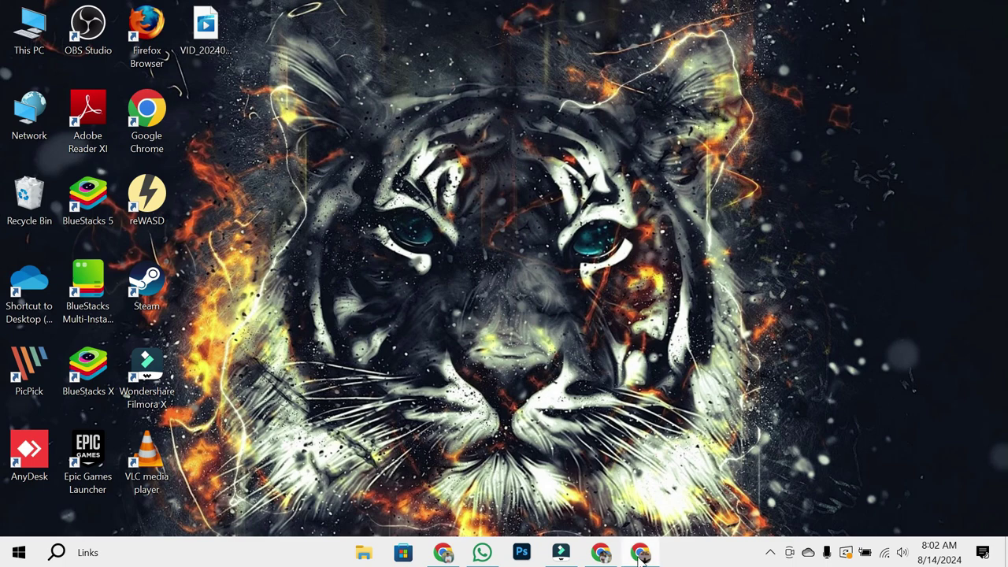
pyautogui.write('y')
pyautogui.press('Return')
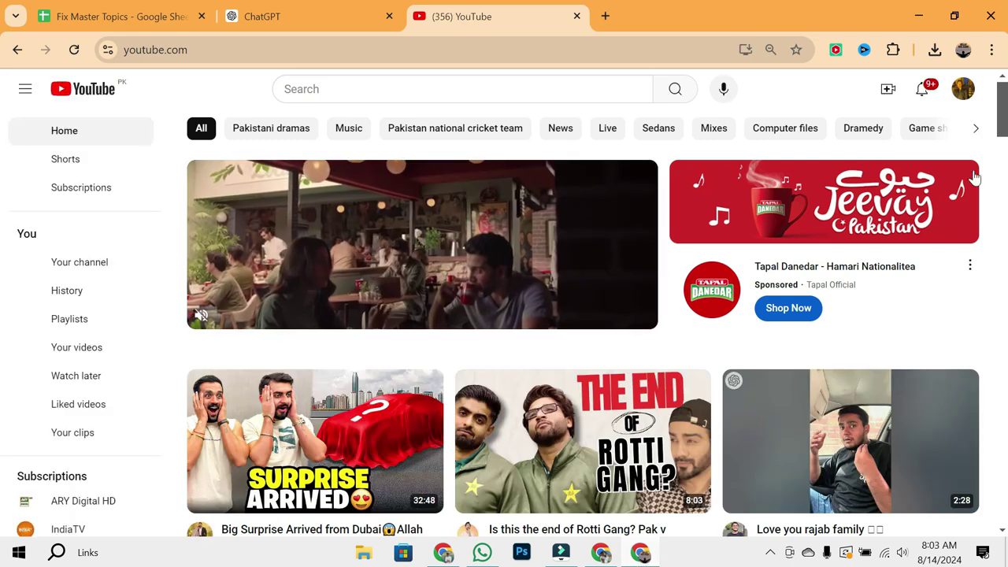
pyautogui.click(962, 89)
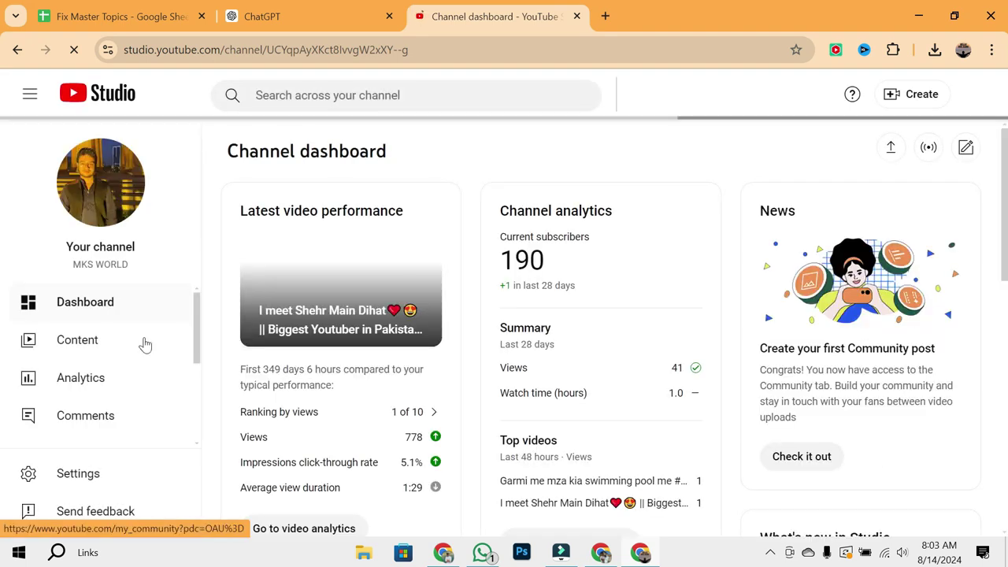
pyautogui.click(106, 339)
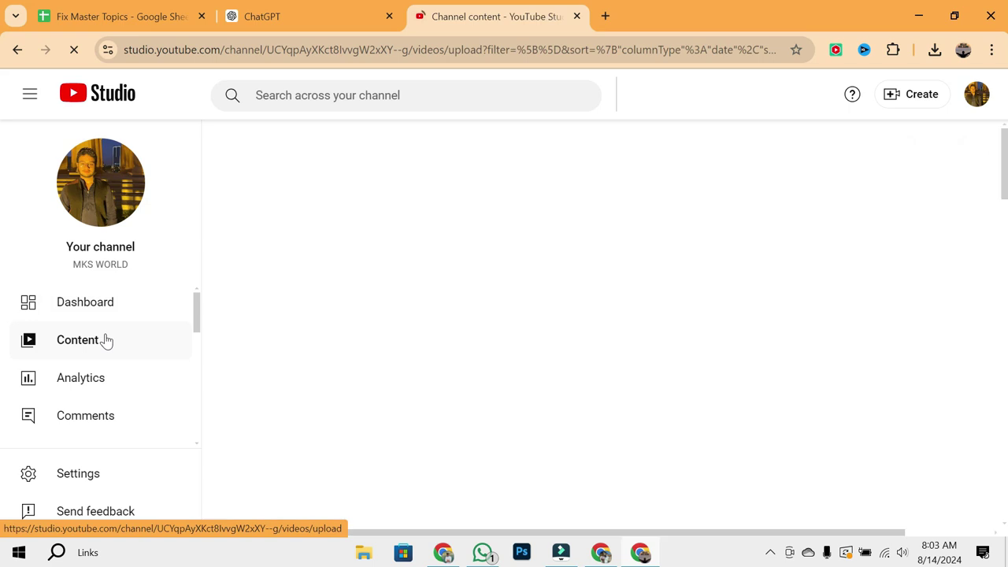
pyautogui.moveTo(441, 388)
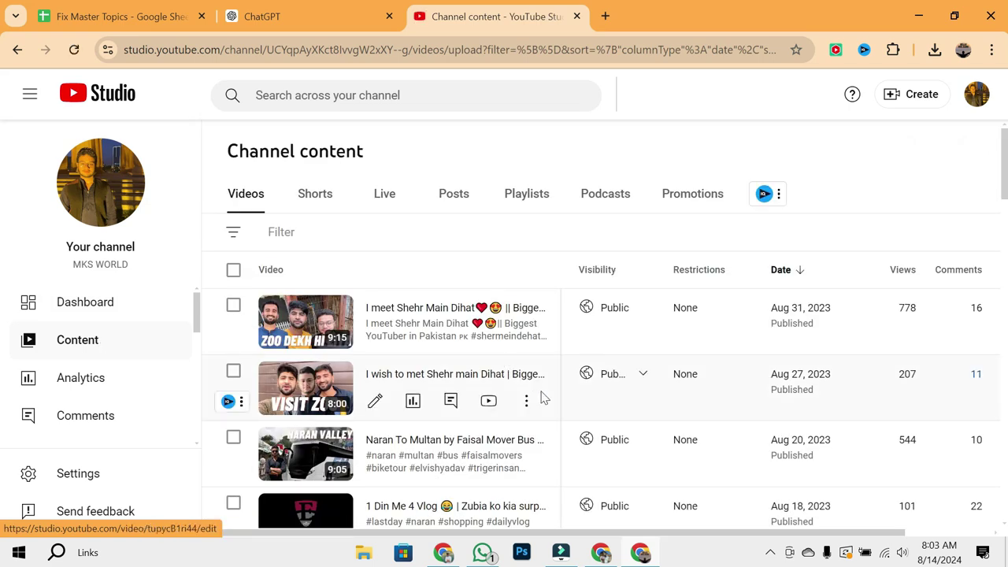
# Download the Day 1 Multan to Islamabad video from its options menu
pyautogui.scroll(-2, 541, 398)
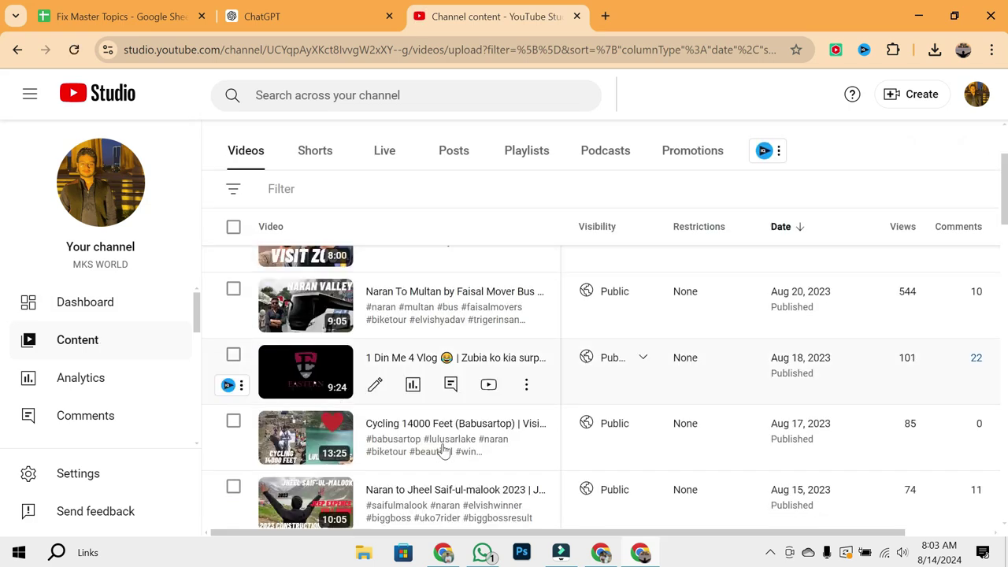
pyautogui.scroll(-4, 445, 457)
pyautogui.hscroll(1, 445, 457)
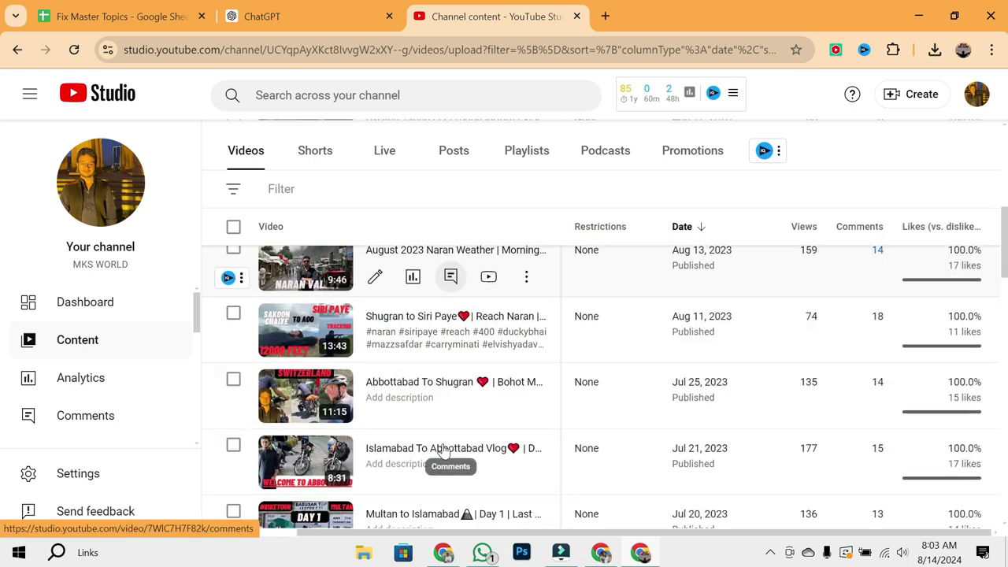
pyautogui.scroll(-1, 443, 449)
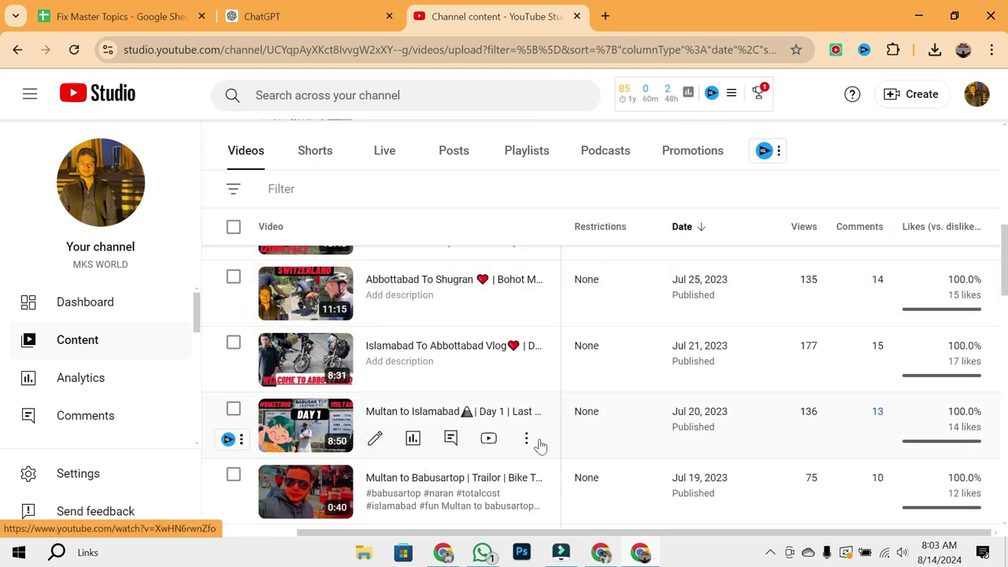
pyautogui.click(526, 439)
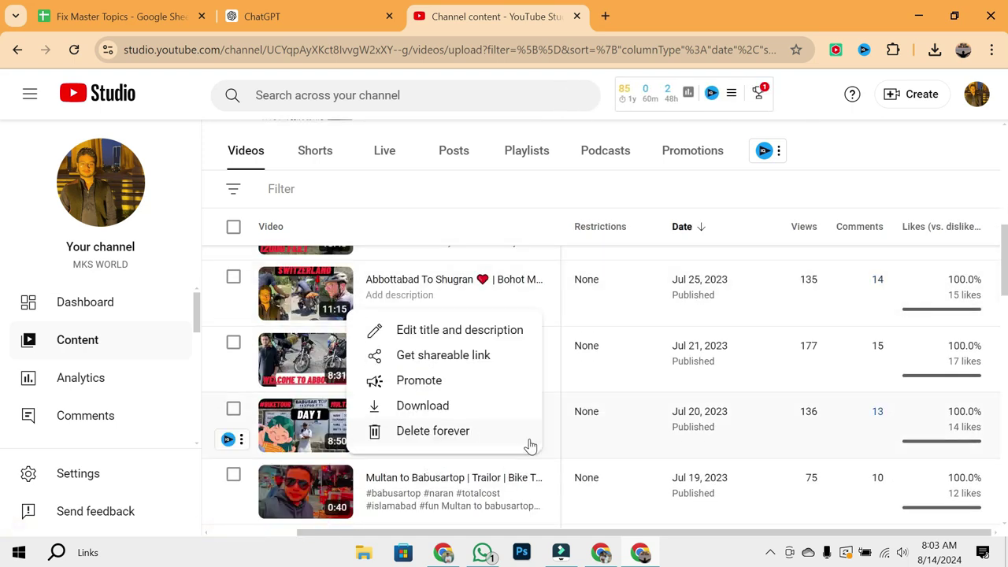
pyautogui.click(423, 406)
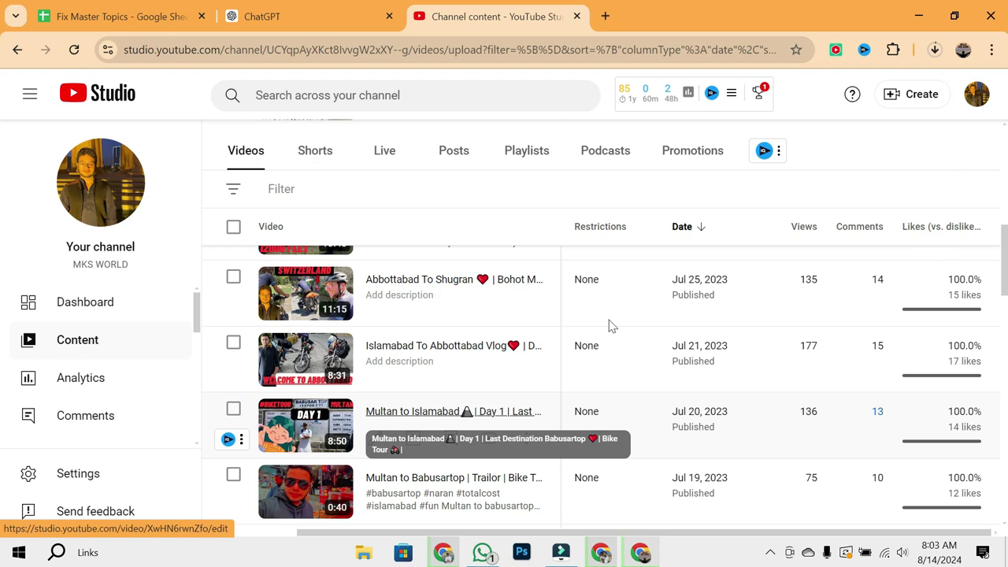
# Track the 131 MB MP4 download until done, then show it in its folder
pyautogui.click(939, 50)
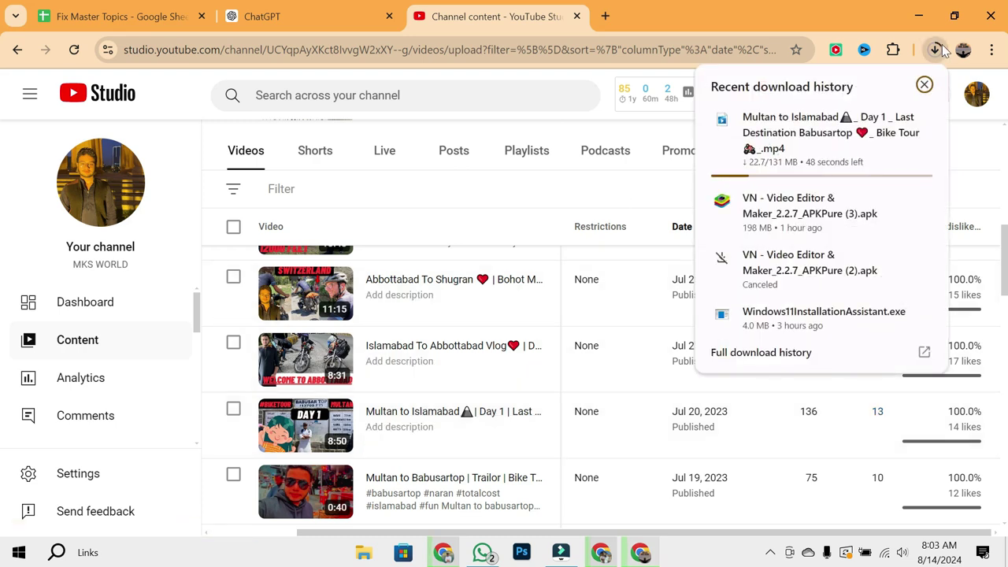
pyautogui.click(939, 50)
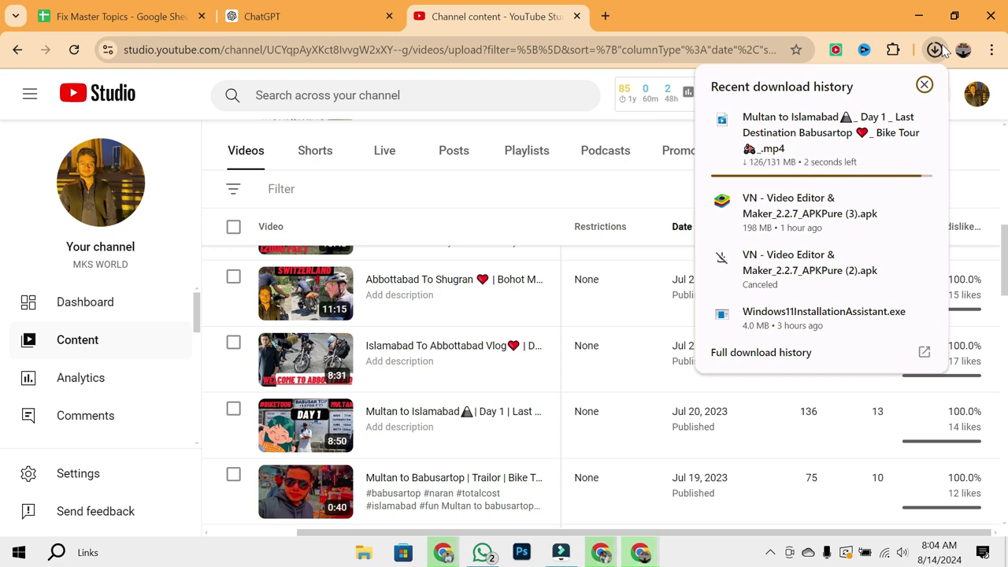
pyautogui.click(891, 115)
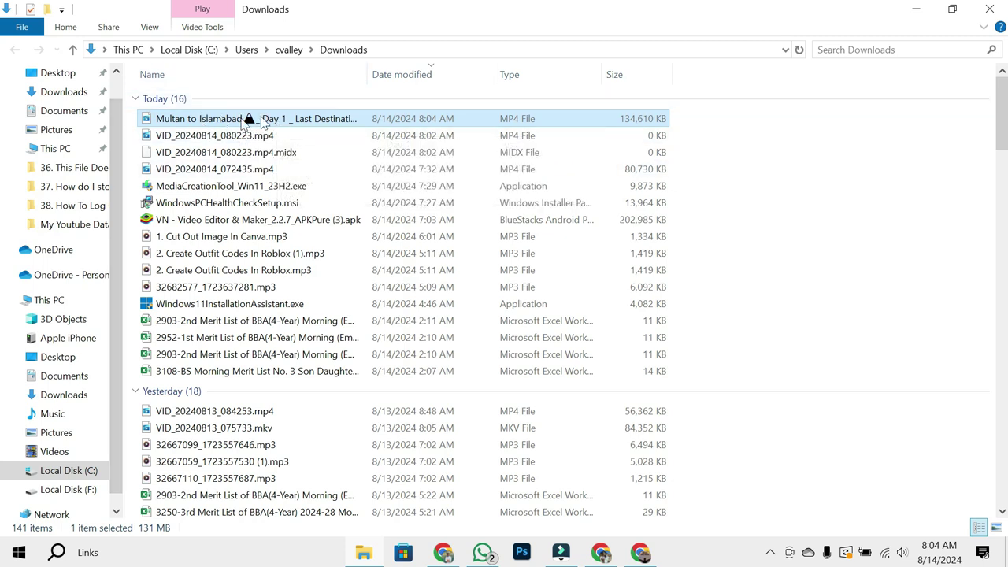
# Check the Multan to Islamabad MP4 in Downloads, then close File Explorer
pyautogui.click(64, 92)
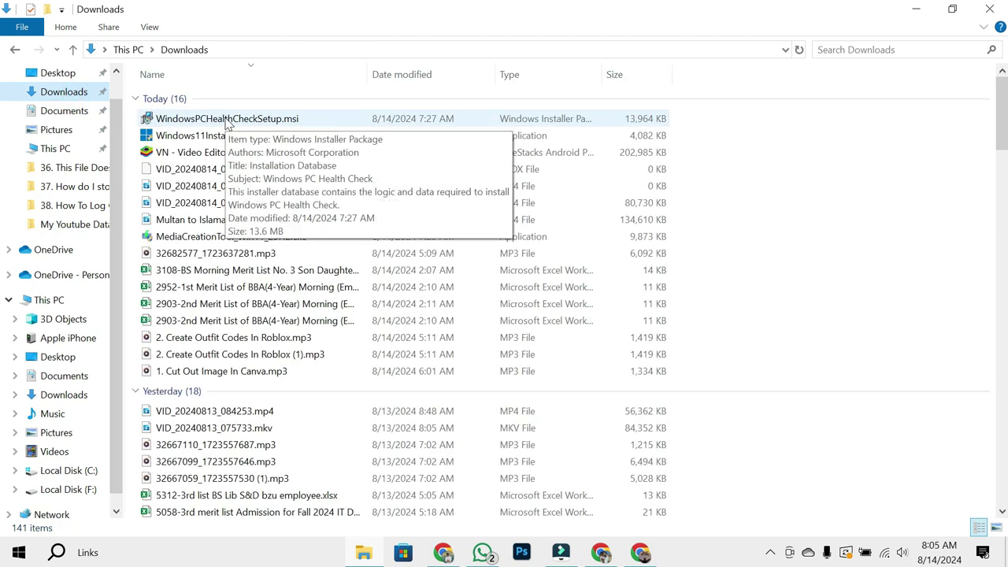
pyautogui.hotkey('ctrl', 'v')
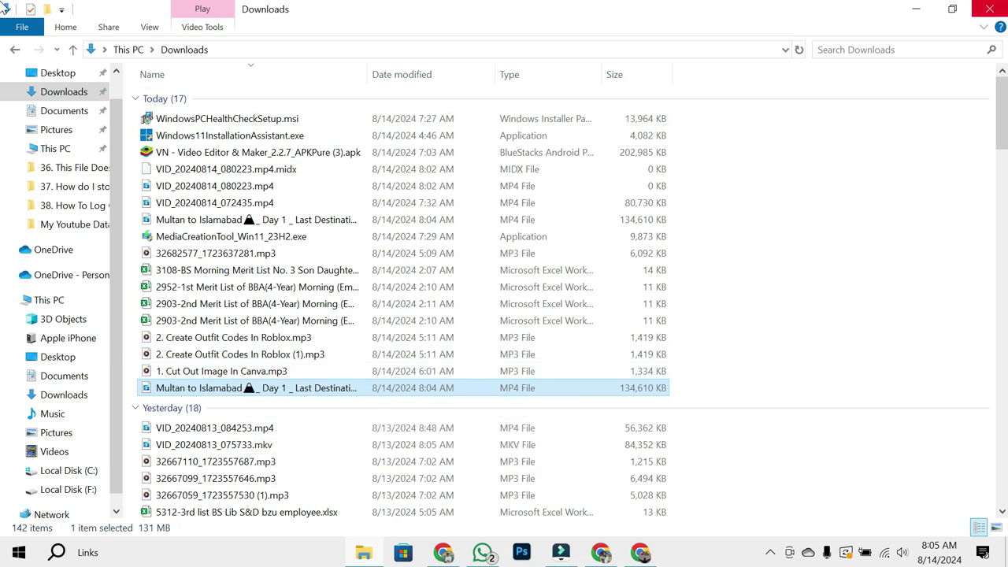
pyautogui.click(989, 9)
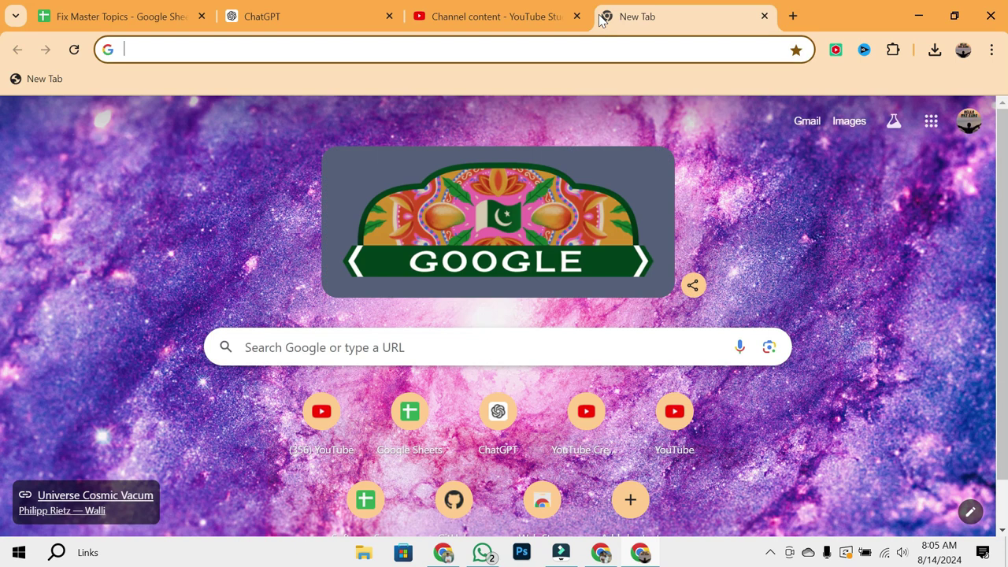
# Search Google for 'convert mp4 to mp3 using invideo'
pyautogui.write('onv')
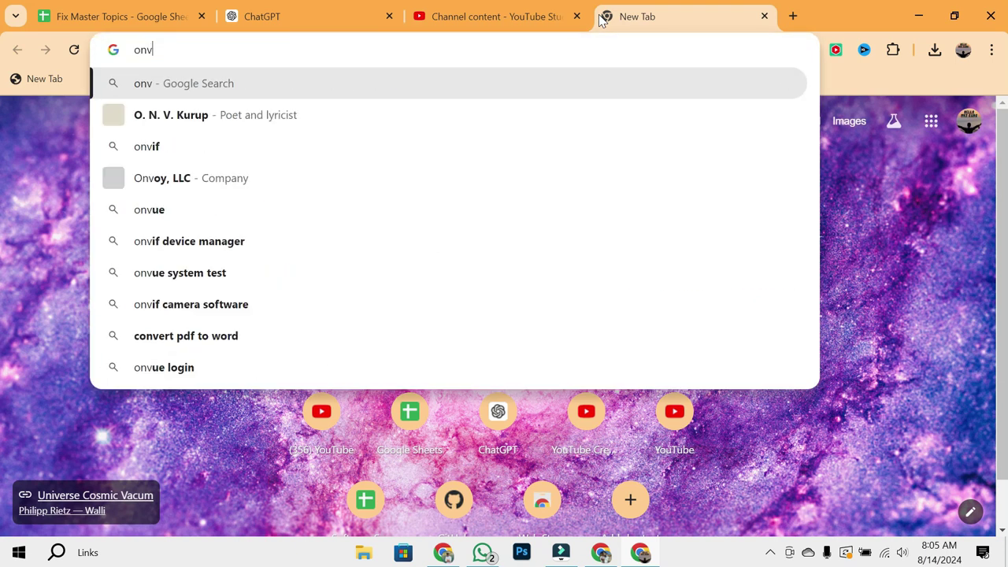
pyautogui.press('BackSpace')
pyautogui.press('BackSpace')
pyautogui.press('BackSpace')
pyautogui.write('convert')
pyautogui.press('Escape')
pyautogui.write('convert')
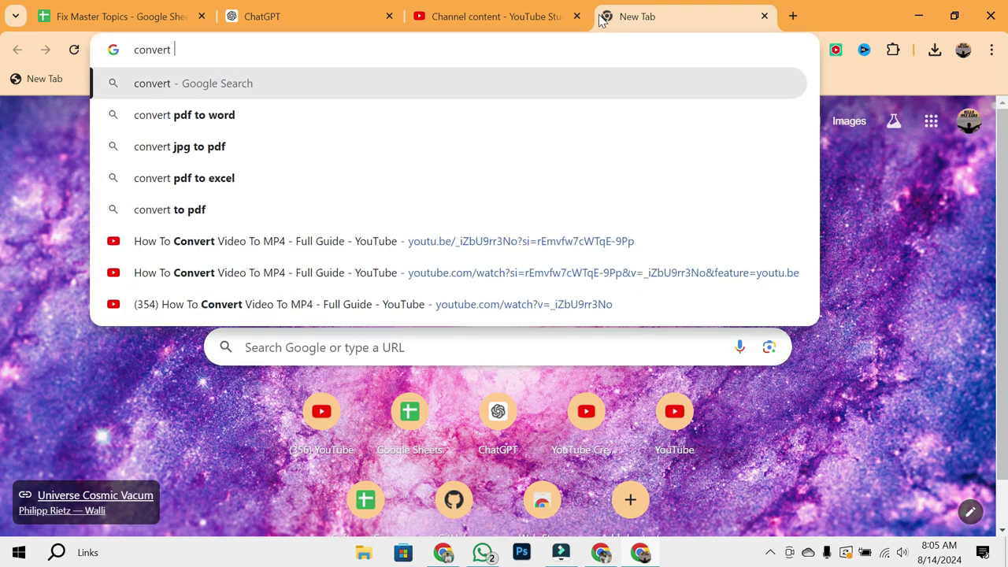
pyautogui.write(' mp4 to')
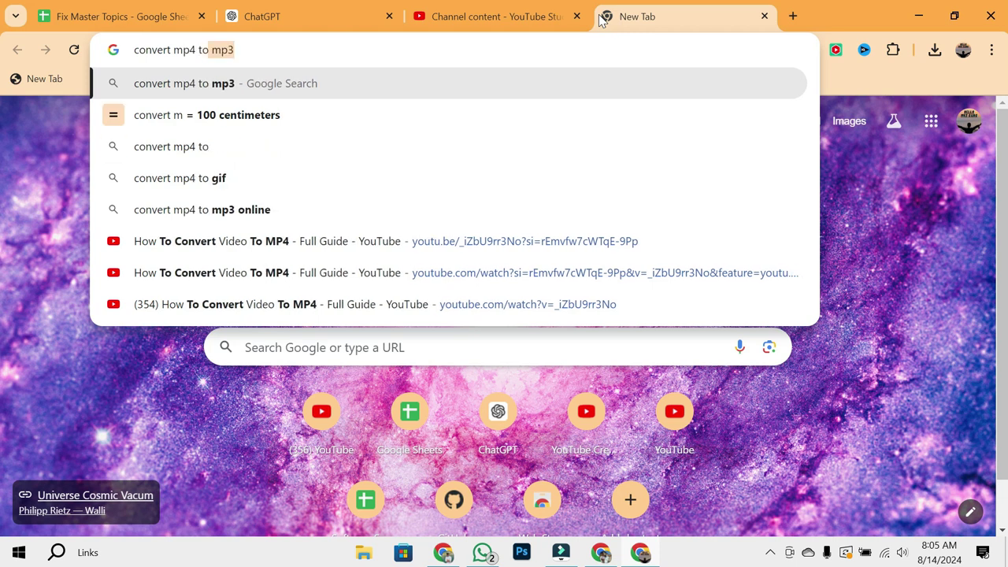
pyautogui.write(' mp3 using ')
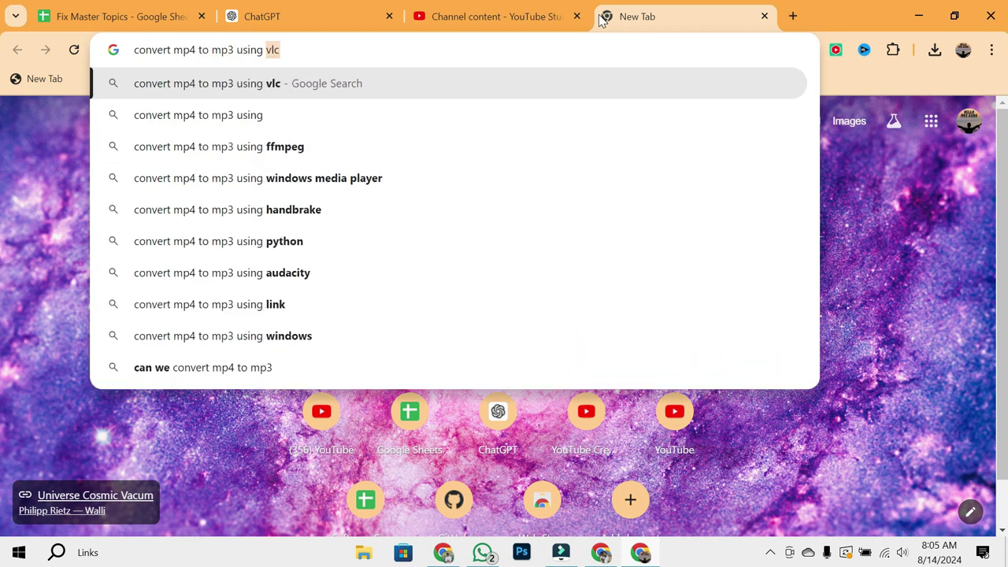
pyautogui.write('invideo')
pyautogui.press('Return')
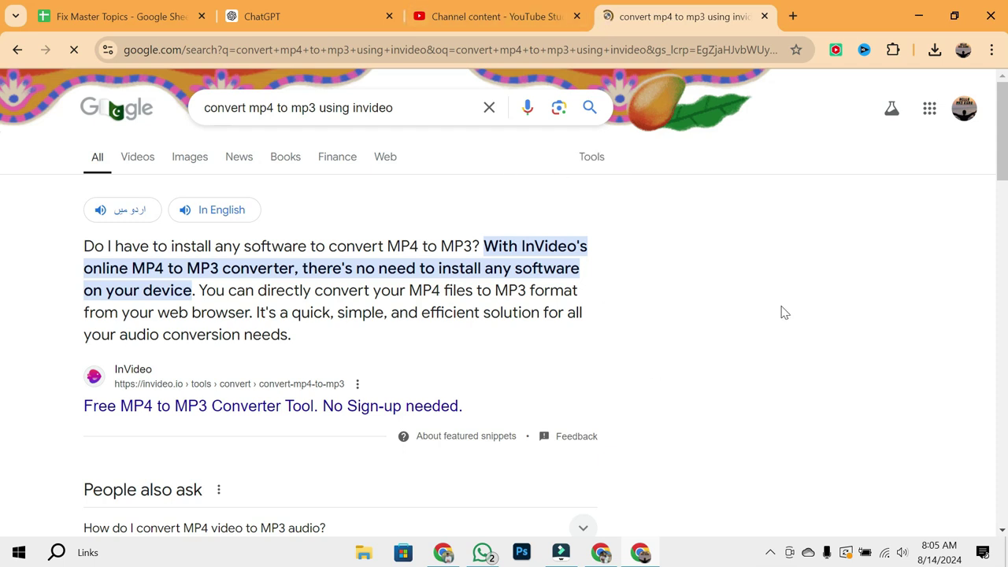
# Open InVideo's free MP4 to MP3 converter page from the search results
pyautogui.scroll(-1, 784, 313)
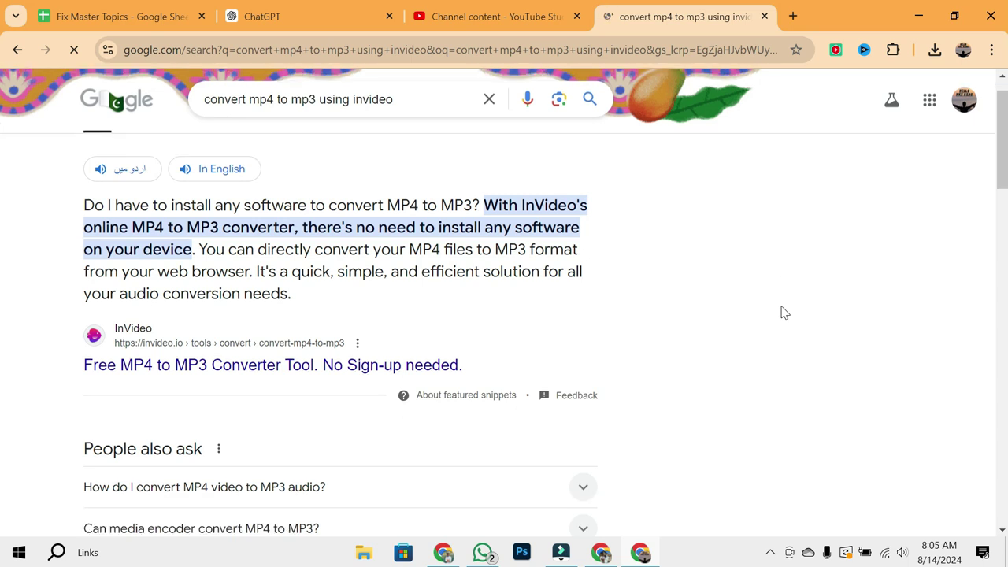
pyautogui.scroll(-1, 782, 313)
pyautogui.scroll(-1, 781, 313)
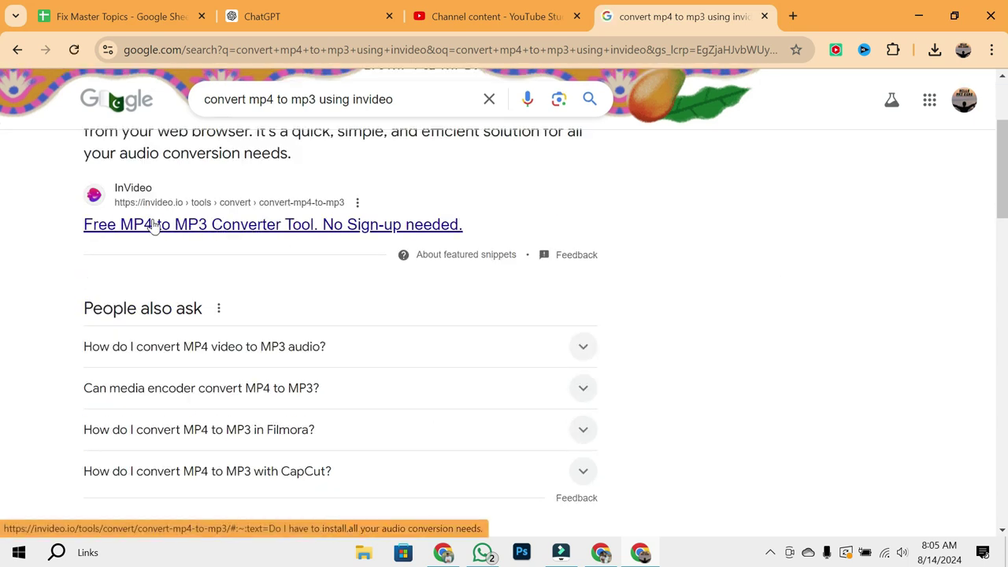
pyautogui.click(193, 225)
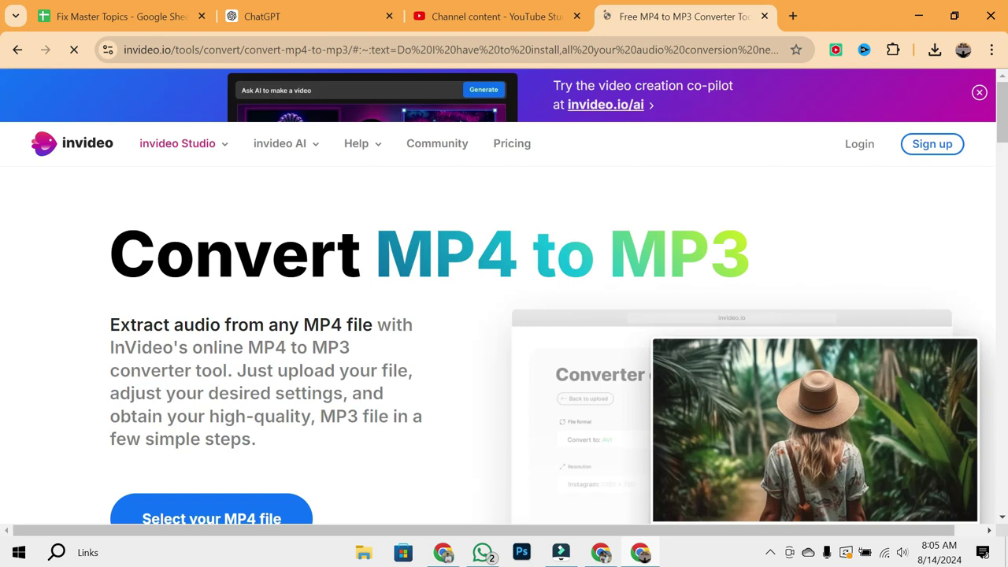
# Read the MP4 to MP3 landing page, then go to its Conversion Tool via 'Select your MP4 file'
pyautogui.scroll(-1, 504, 315)
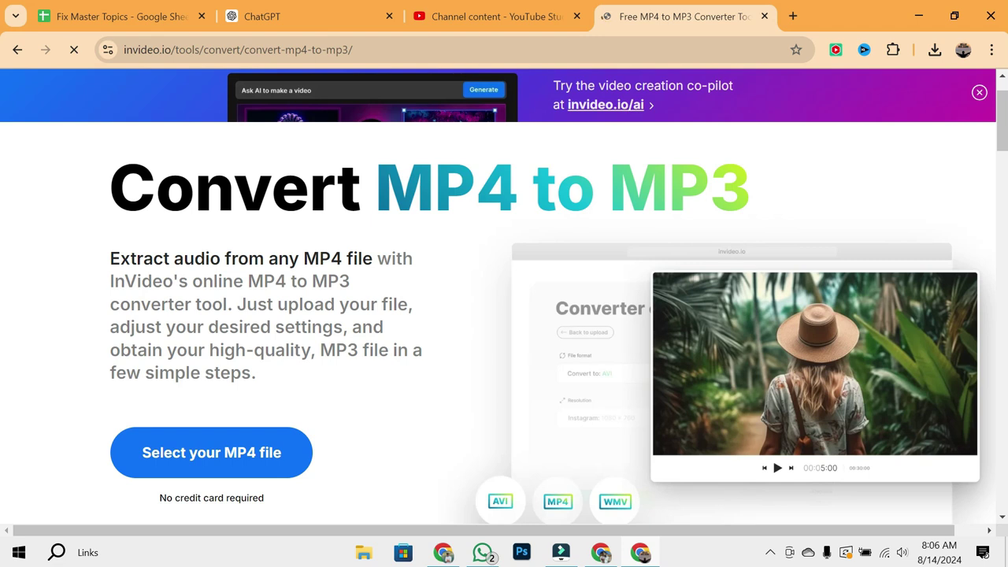
pyautogui.moveTo(112, 192); pyautogui.dragTo(303, 260)
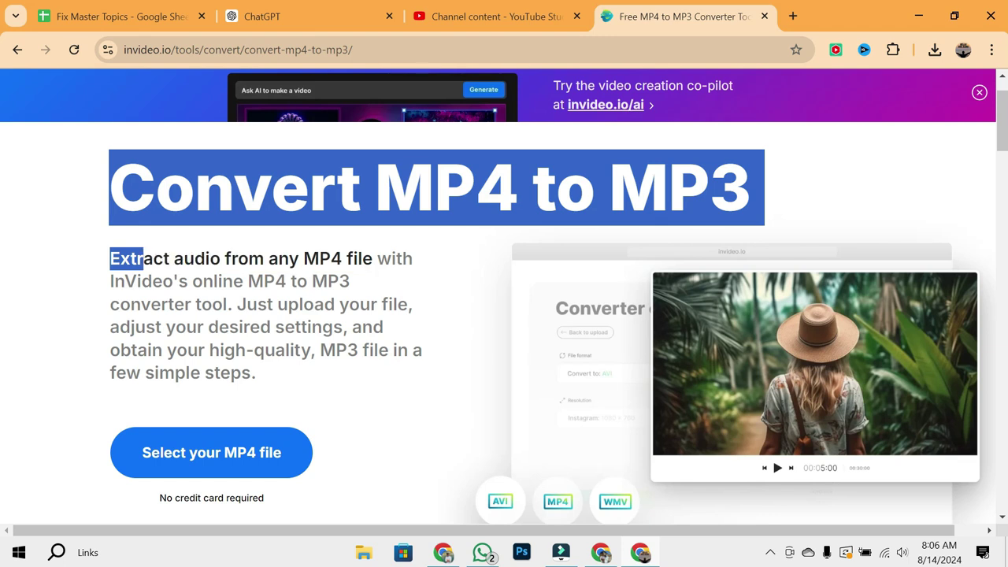
pyautogui.moveTo(303, 260); pyautogui.dragTo(279, 260)
pyautogui.moveTo(345, 276); pyautogui.dragTo(402, 275)
pyautogui.click(15, 315)
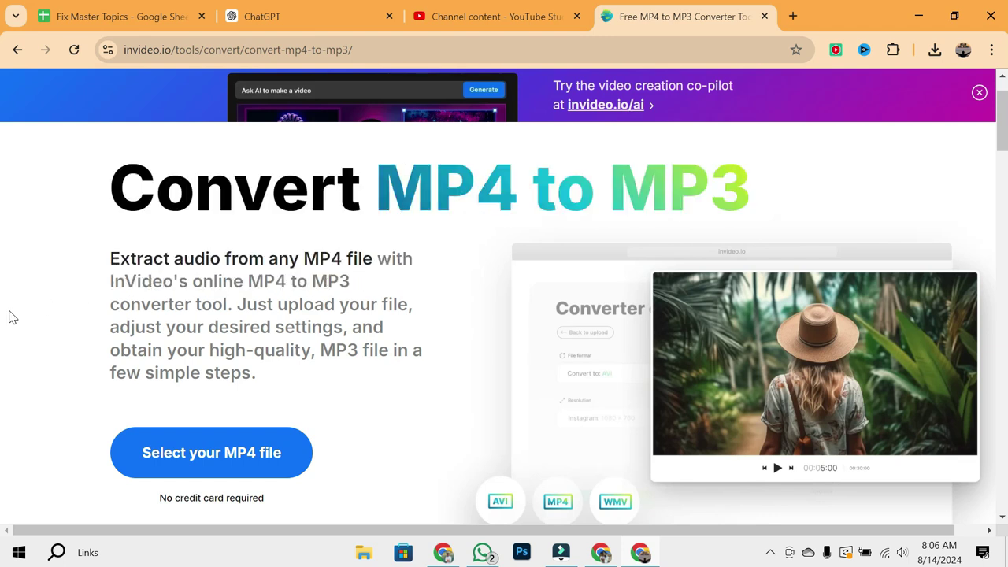
pyautogui.click(197, 463)
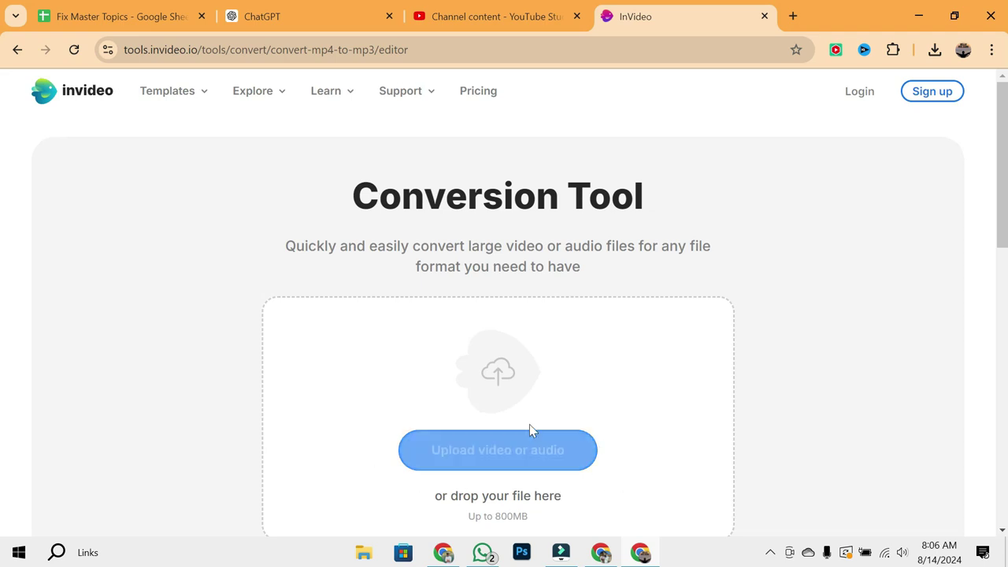
# Upload the Multan to Islamabad MP4 from Downloads into InVideo's Conversion Tool
pyautogui.click(486, 442)
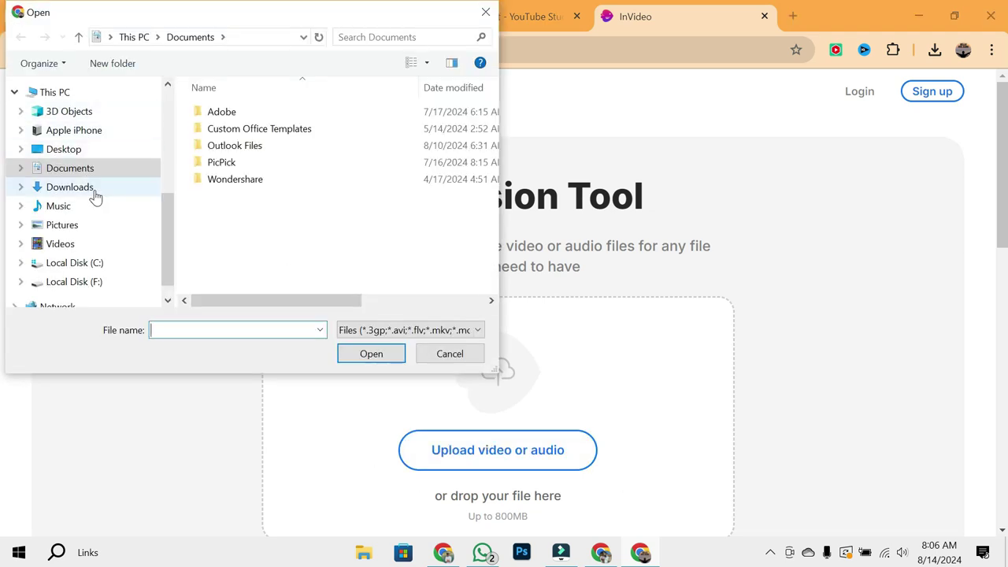
pyautogui.click(93, 187)
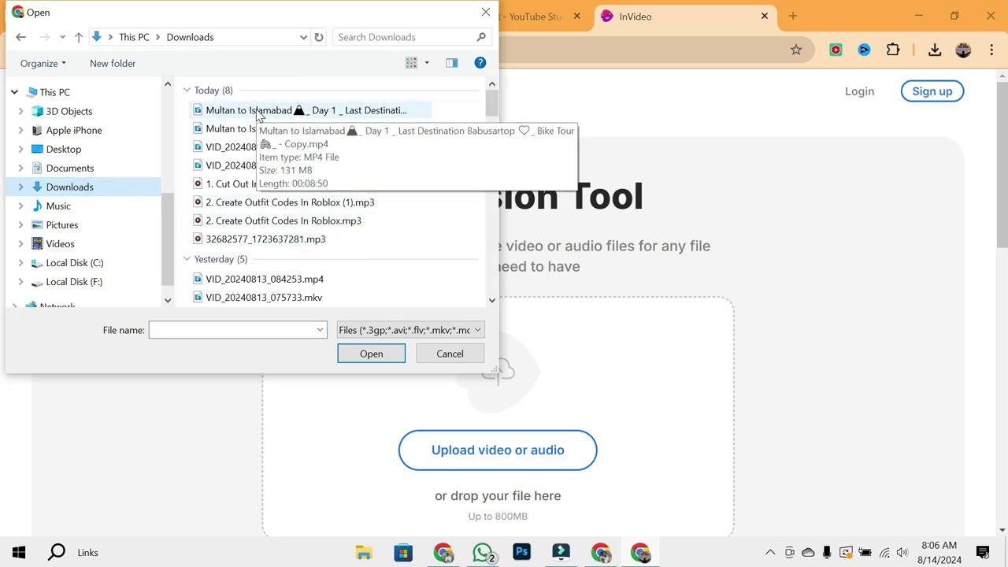
pyautogui.doubleClick(260, 112)
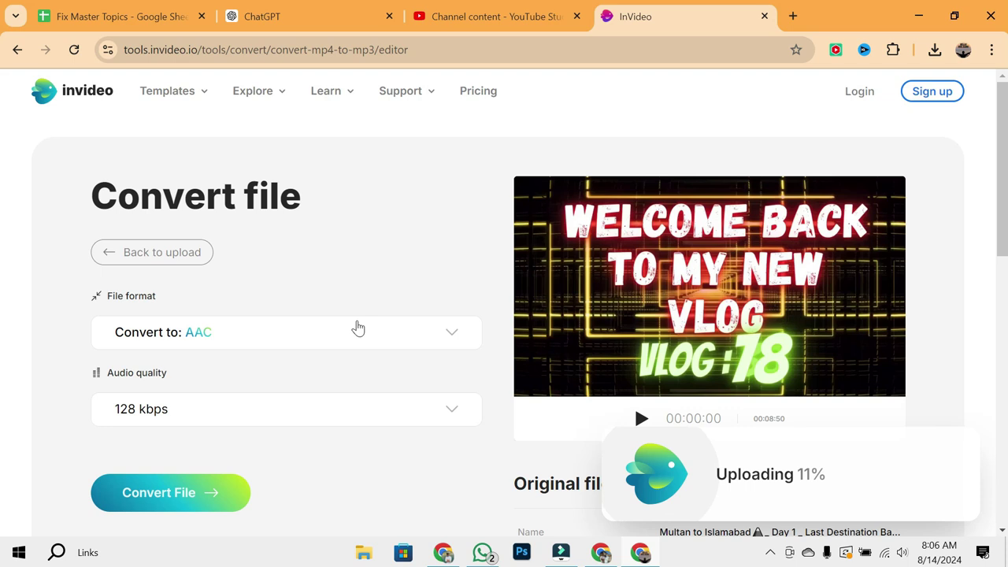
# Set the output format to MP3 with 128 kbps audio quality
pyautogui.click(376, 344)
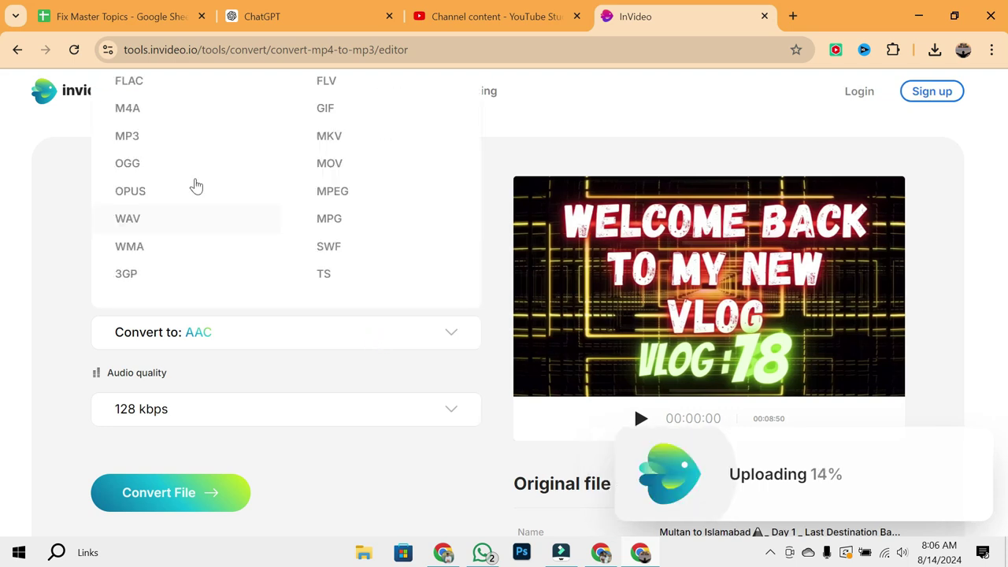
pyautogui.click(148, 138)
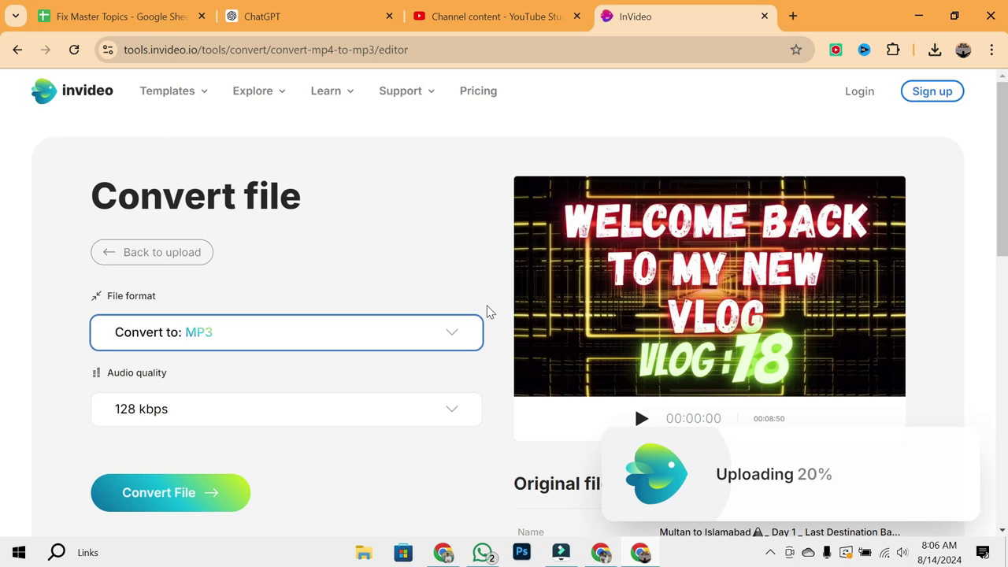
pyautogui.scroll(-2, 486, 311)
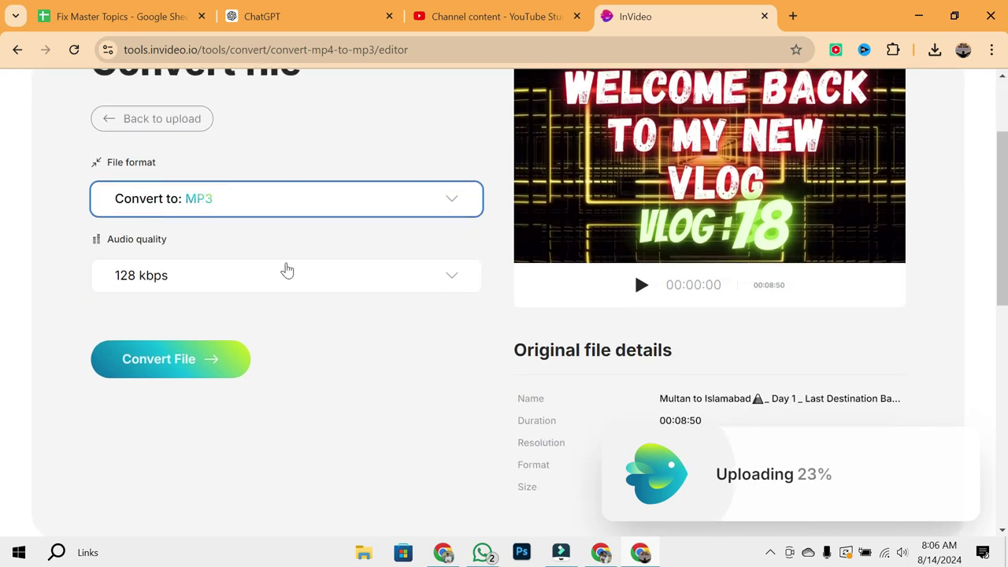
pyautogui.click(229, 274)
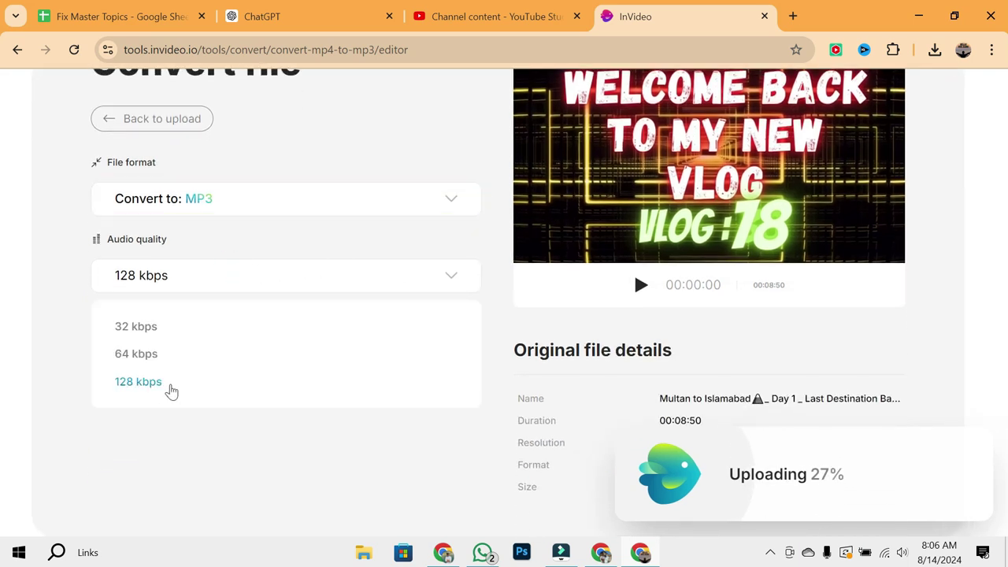
pyautogui.click(137, 385)
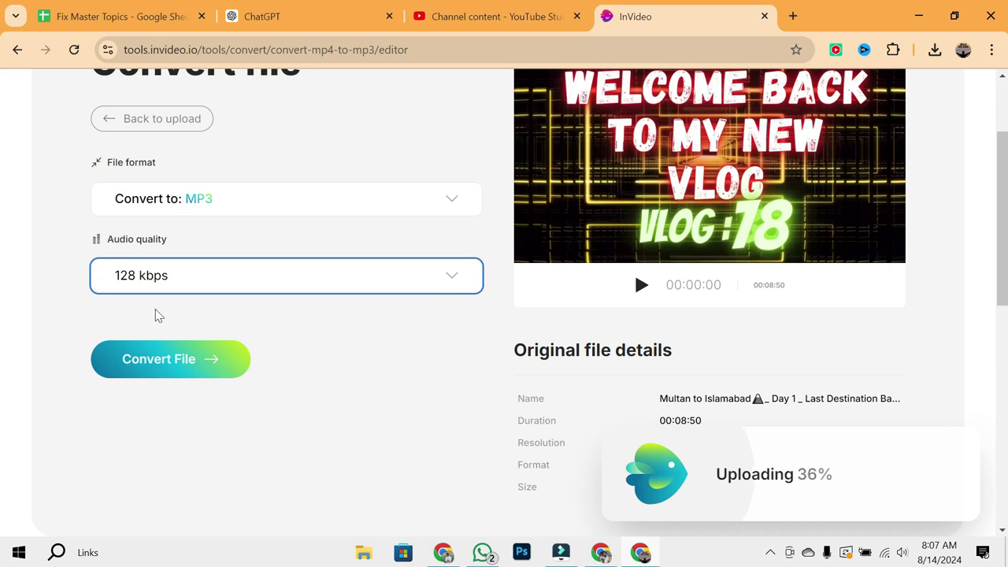
# Run Convert File on the Multan to Islamabad upload to produce the MP3
pyautogui.click(173, 363)
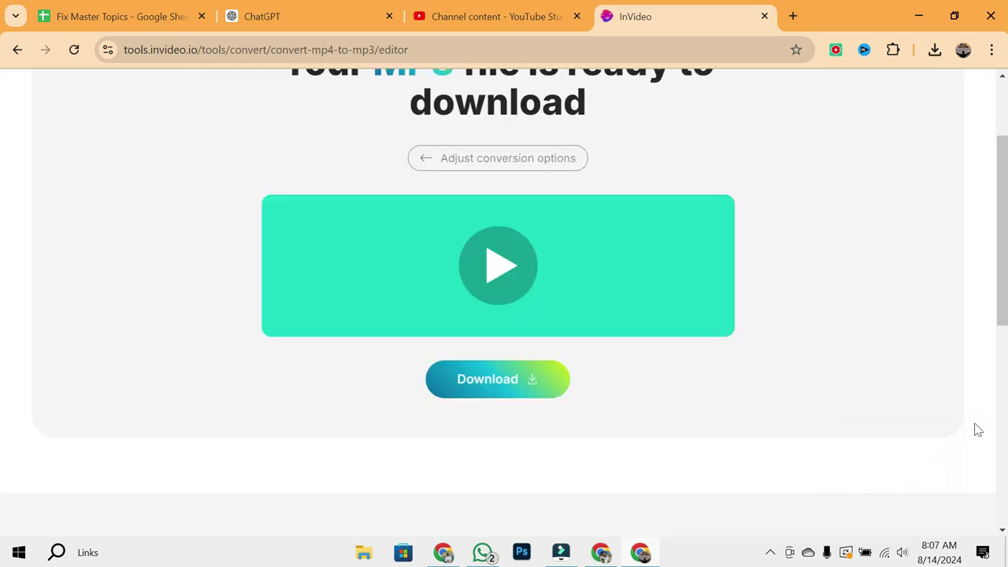
# Play and pause the converted MP3's waveform preview
pyautogui.click(499, 287)
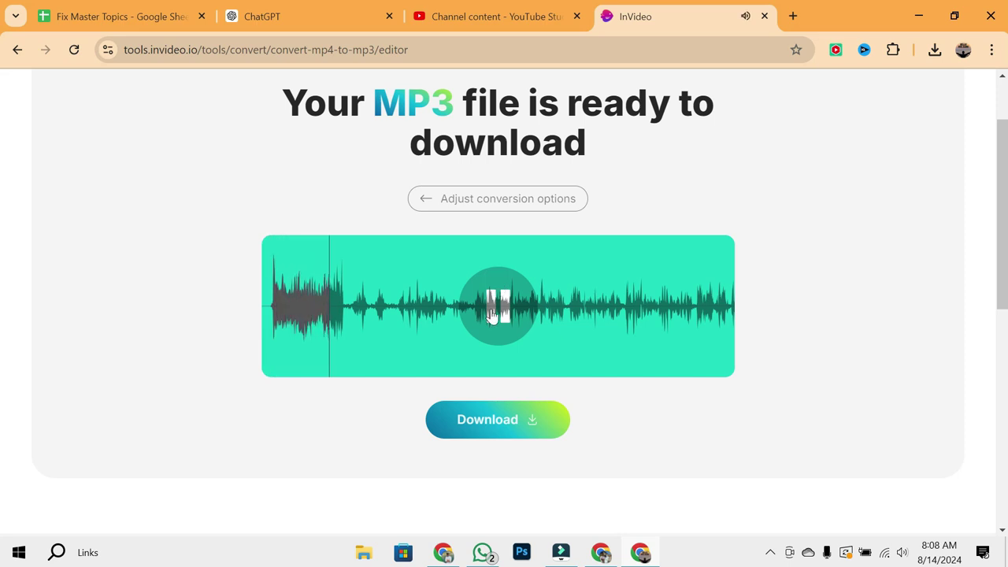
pyautogui.click(491, 315)
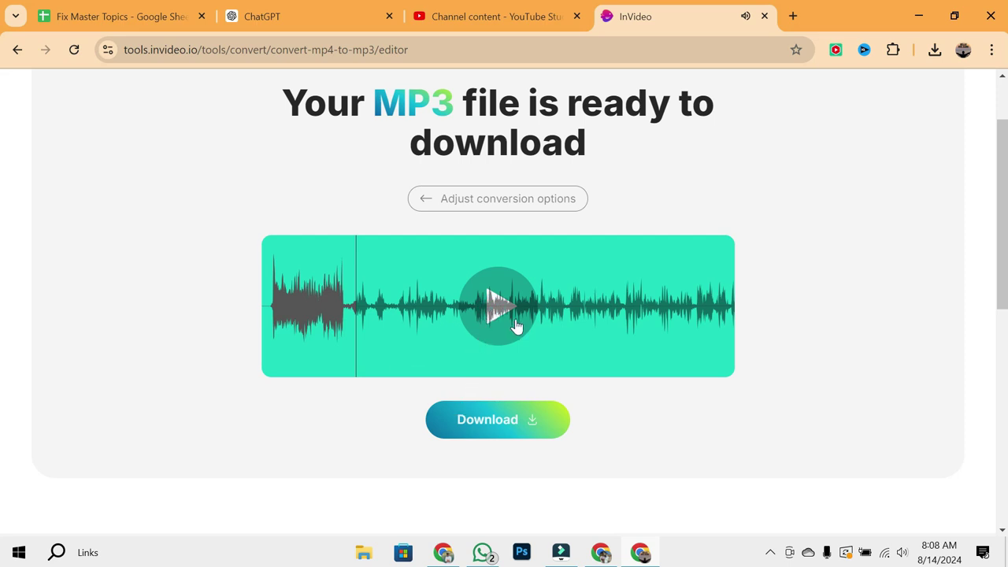
pyautogui.click(515, 325)
pyautogui.click(513, 325)
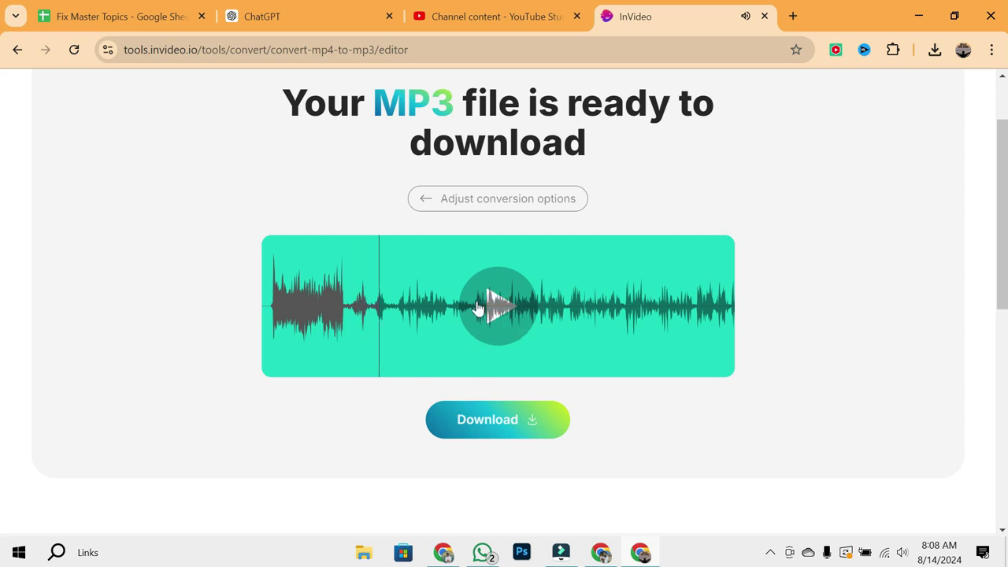
# Download the 8.08 MB MP3, find it in Downloads, and play it in Media Player
pyautogui.click(512, 430)
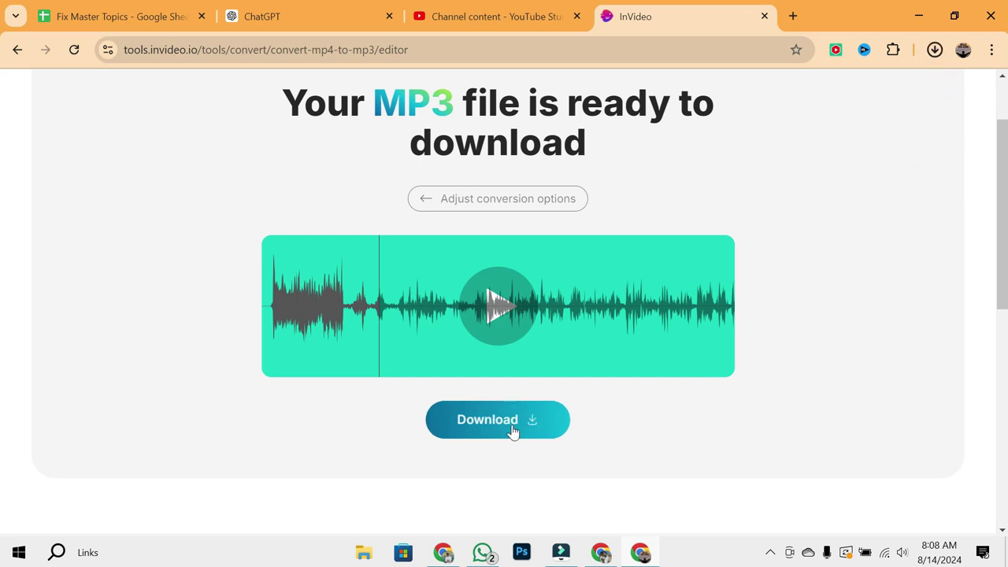
pyautogui.click(893, 87)
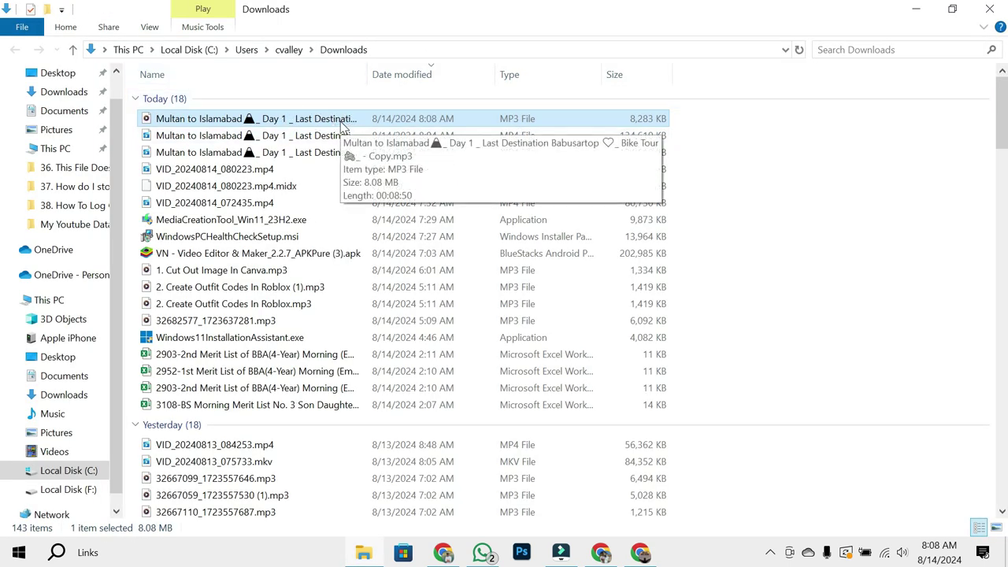
pyautogui.doubleClick(342, 120)
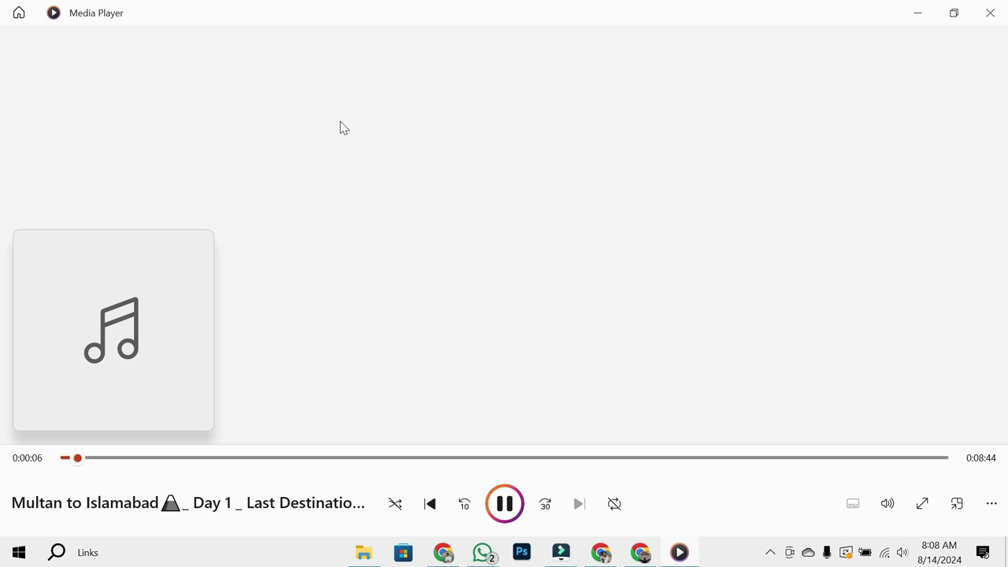
pyautogui.press('space')
pyautogui.hotkey('alt', 'F4')
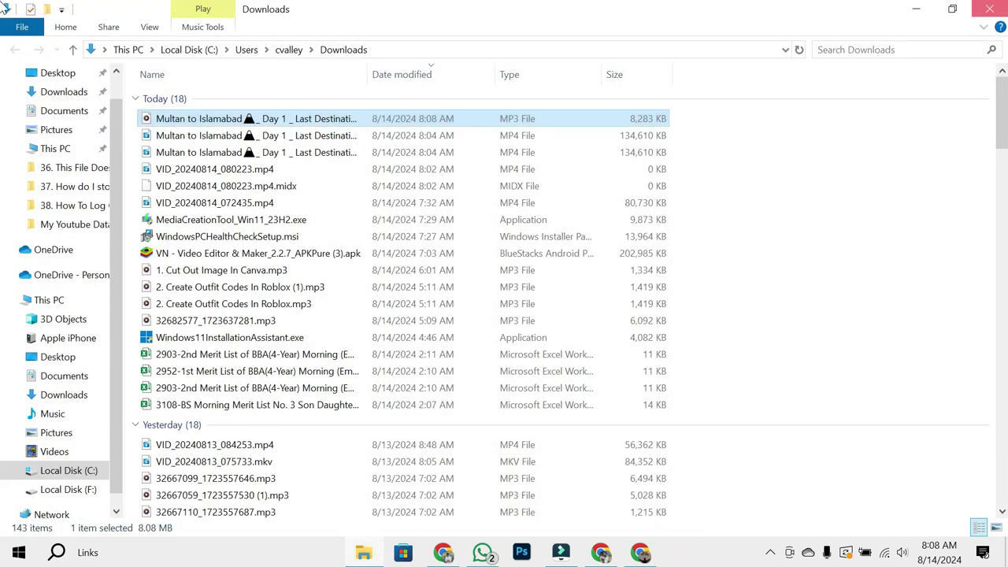
pyautogui.click(916, 9)
# Minimise Chrome so the empty Windows desktop shows
pyautogui.click(916, 13)
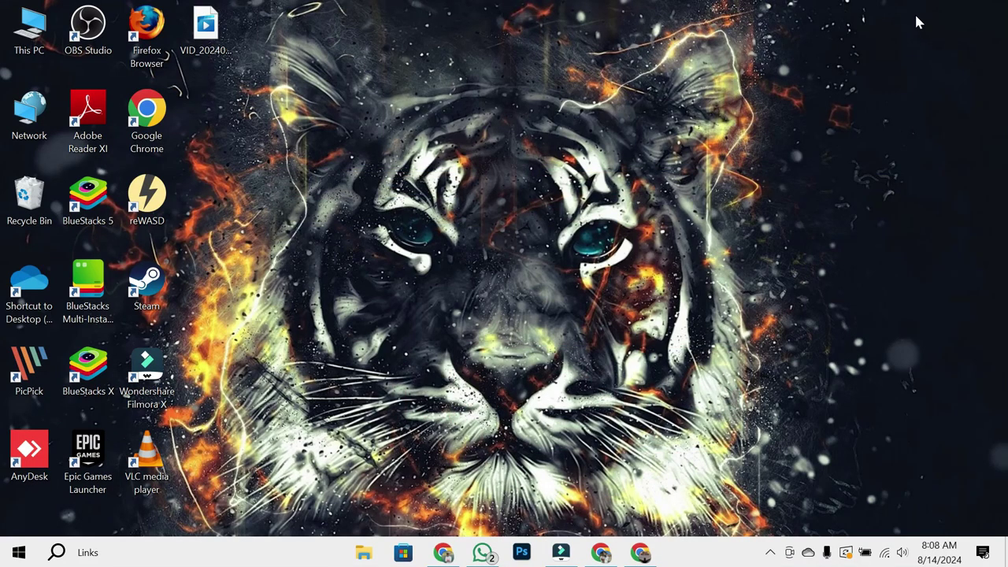